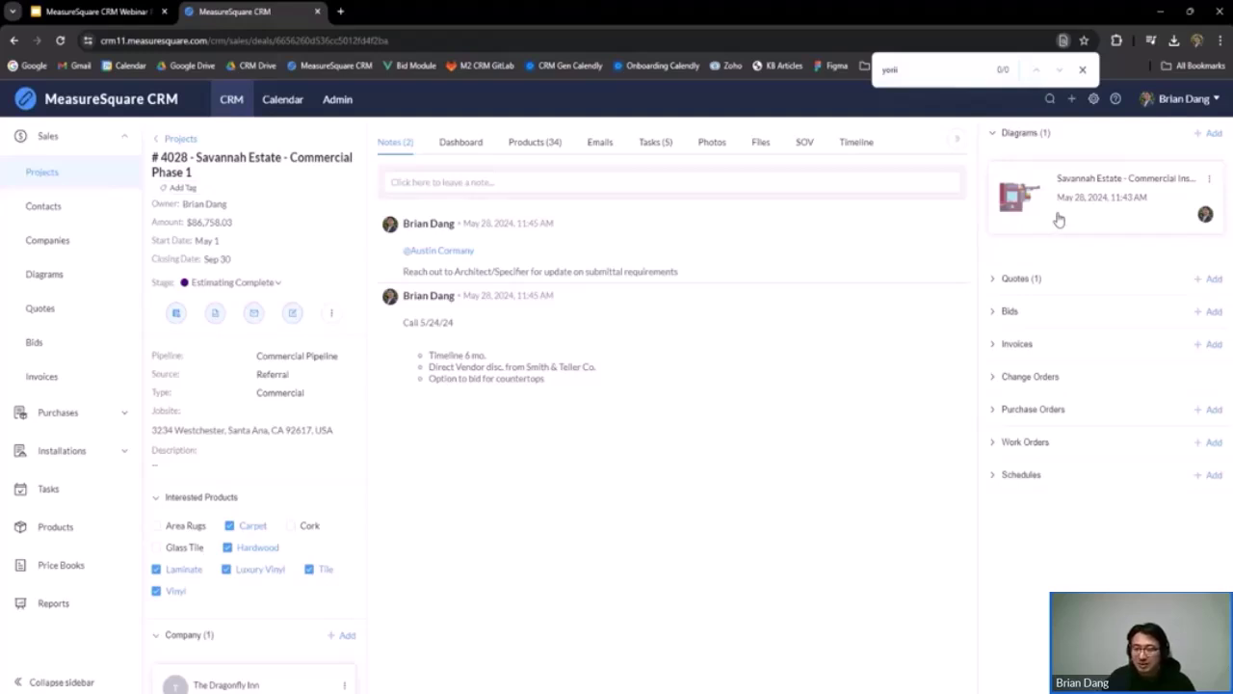
Open the Savannah Estate - Commercial Install diagram in MeasureSquare 8 and erase the flooring from the four upper rooms along the plan's left side
click(1079, 283)
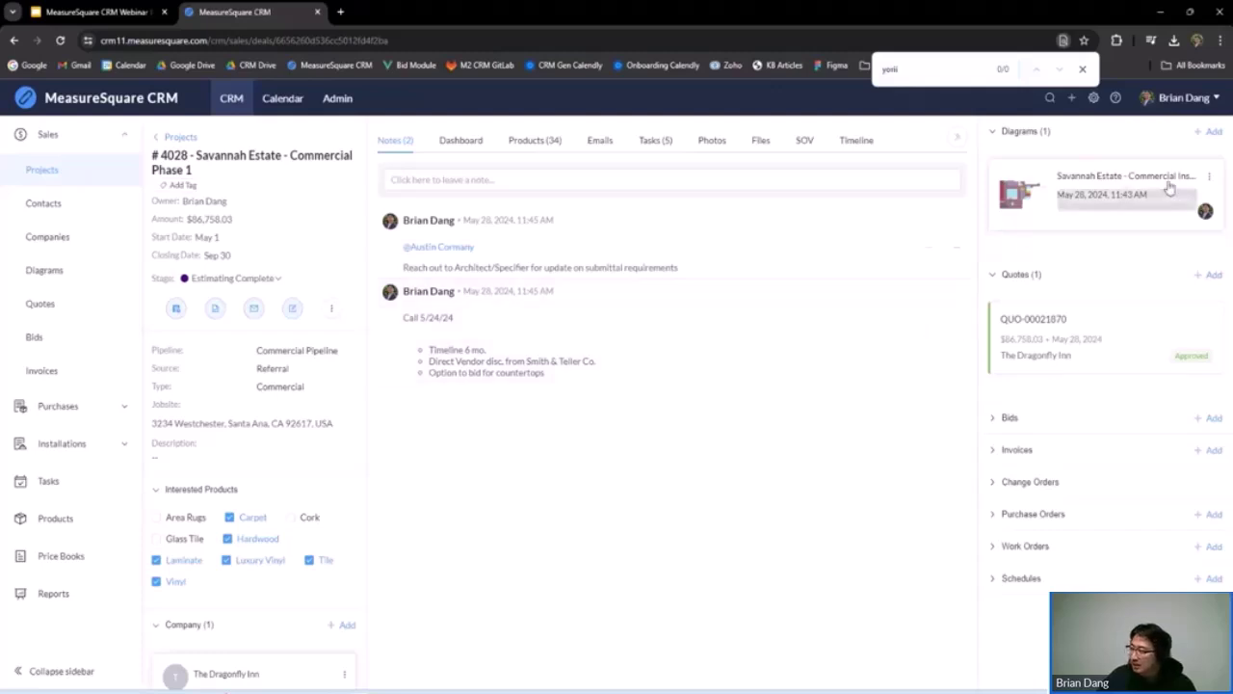
click(1209, 180)
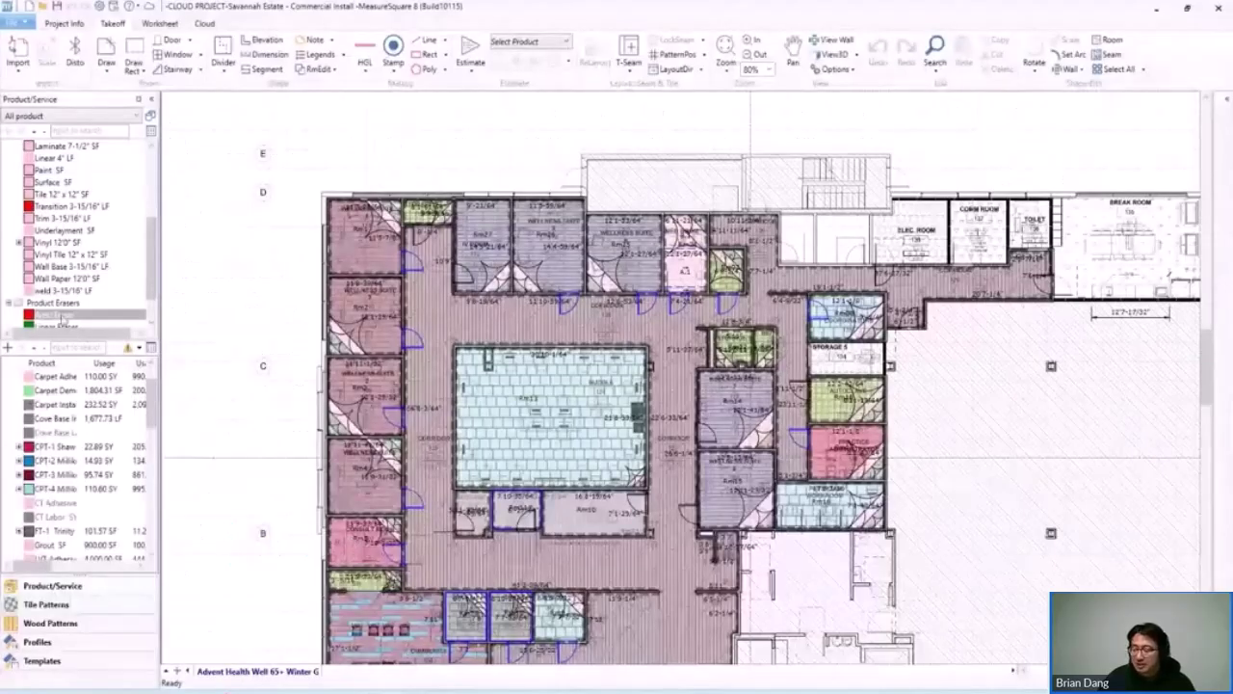
click(62, 318)
click(354, 242)
click(353, 310)
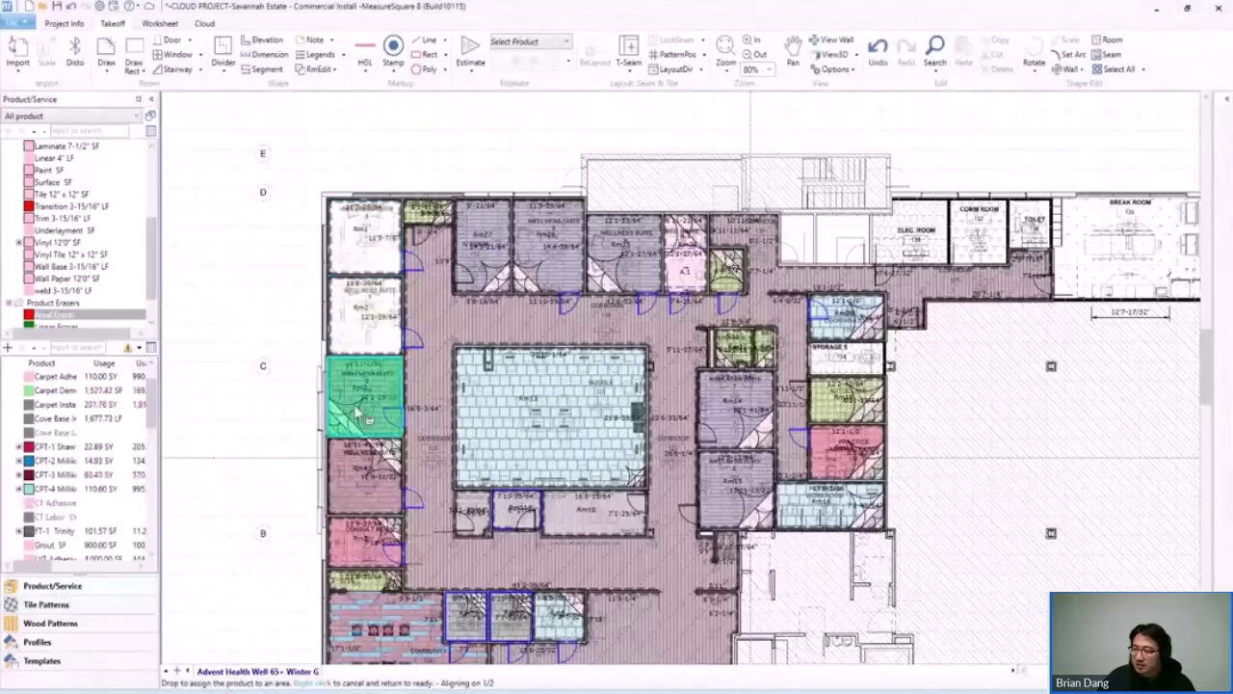
click(355, 397)
click(360, 474)
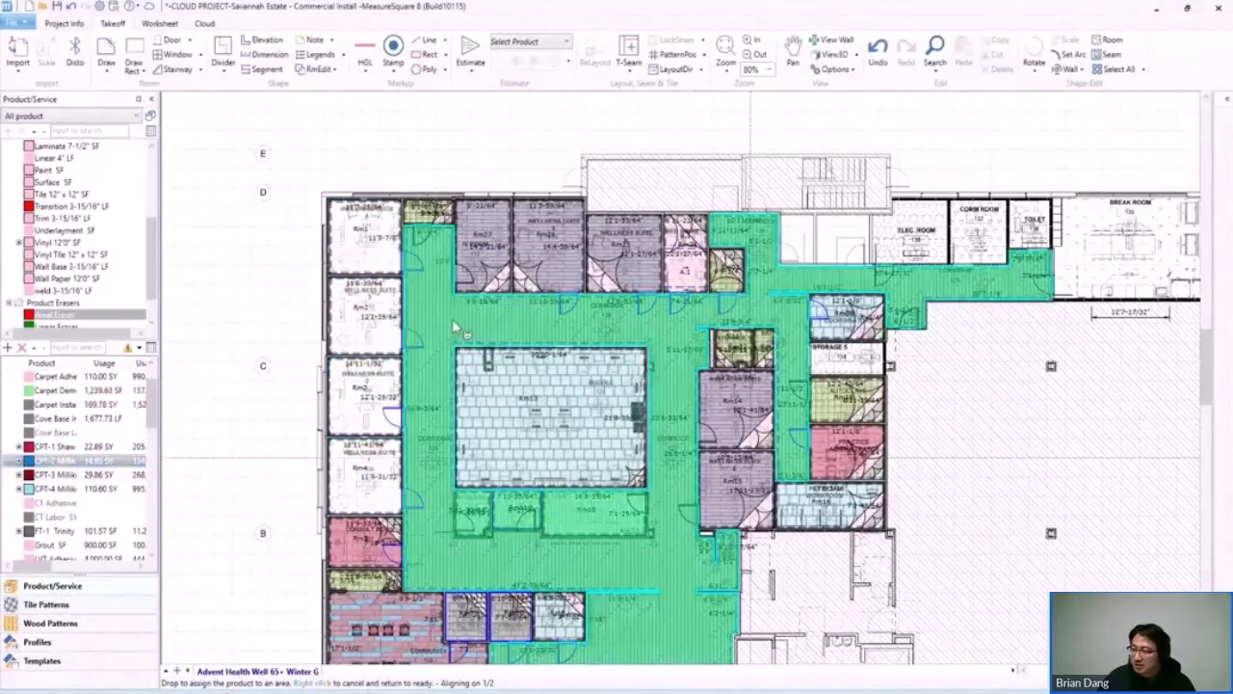
Assign the CPT-2 Milliken carpet to the corridor, save the cloud project, and continue back to MeasureSquare CRM
click(452, 319)
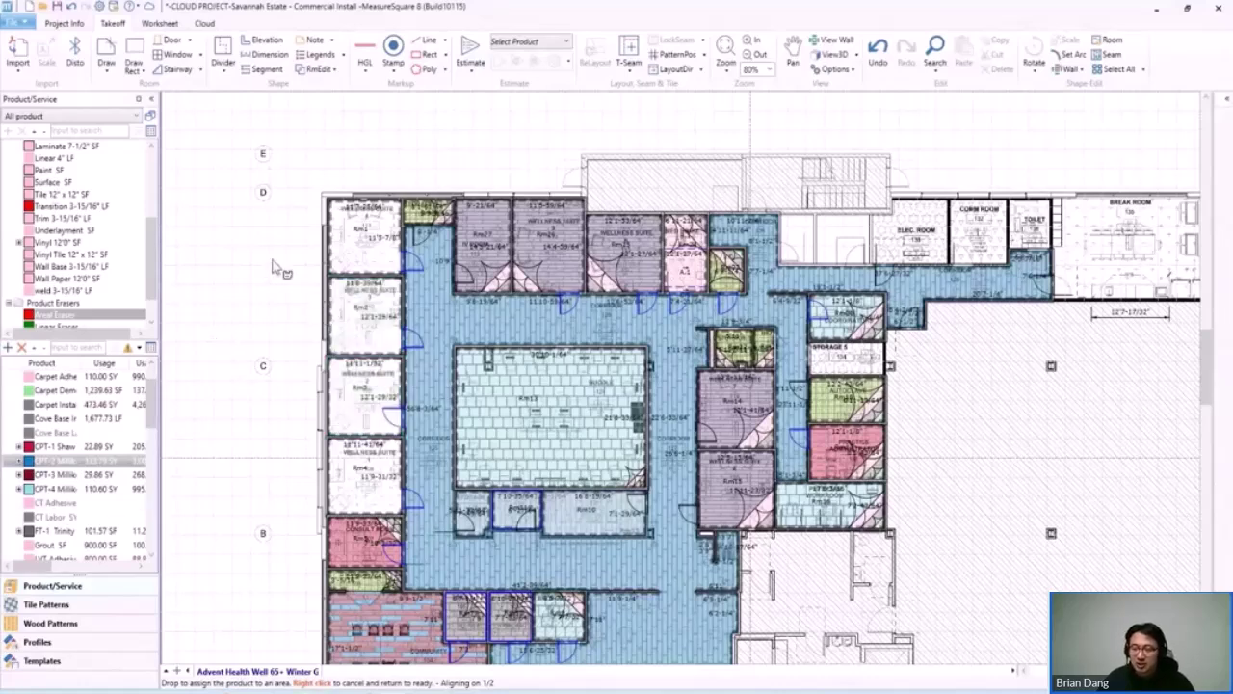
click(58, 7)
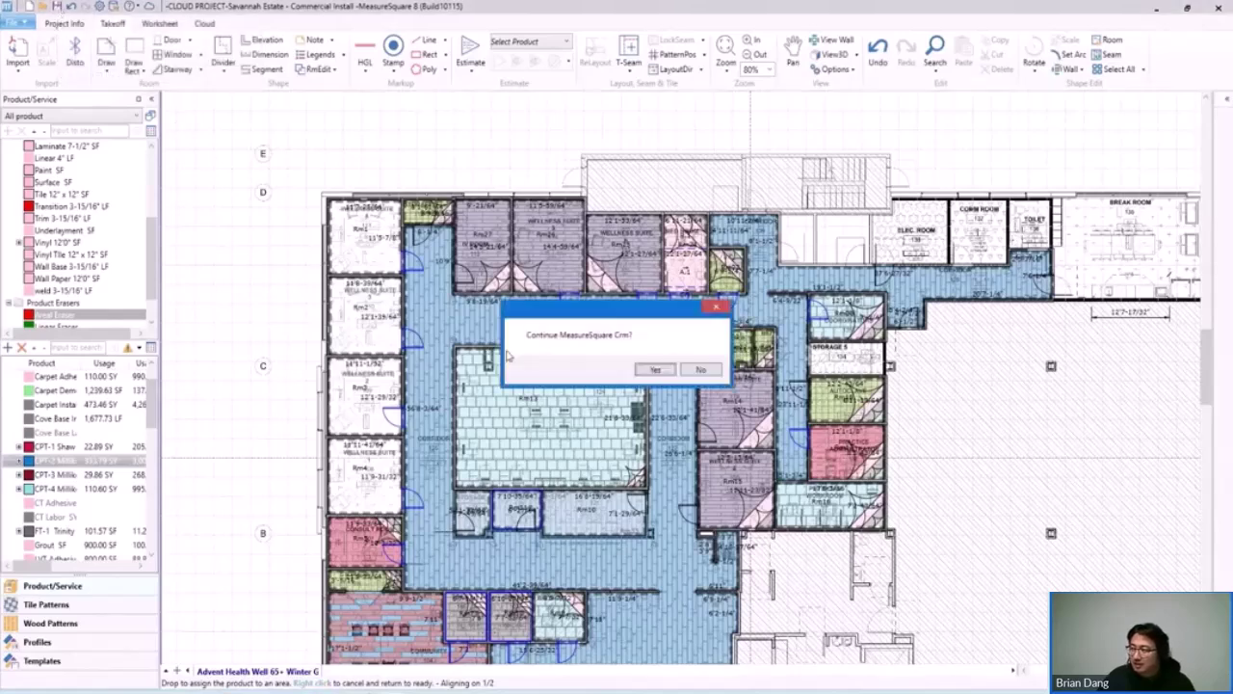
click(655, 370)
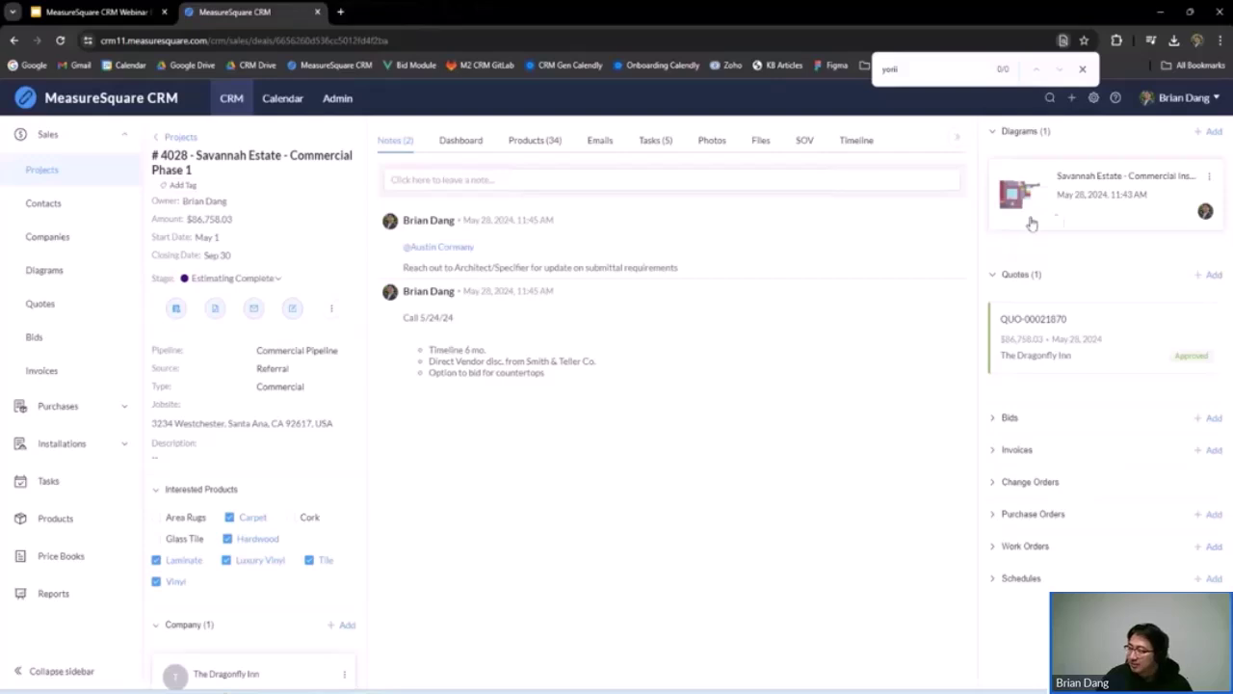
From the updated project diagram, create a change order against the approved quote with all listed products included
click(1060, 215)
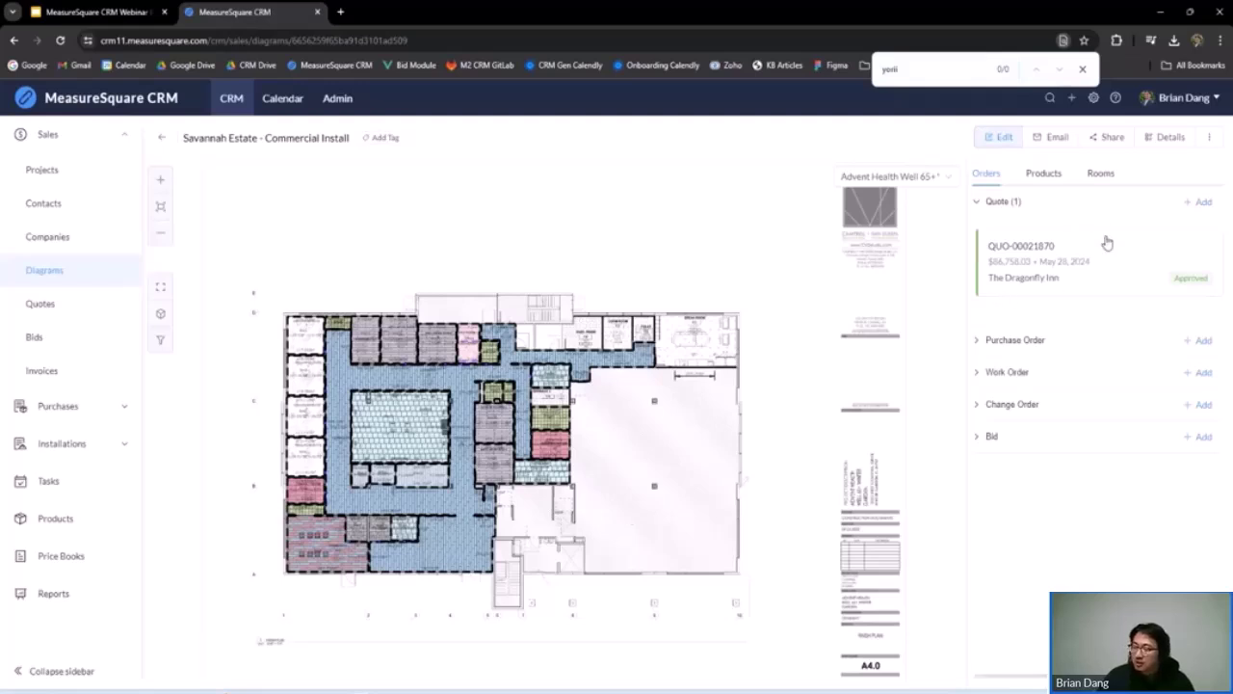
click(1198, 408)
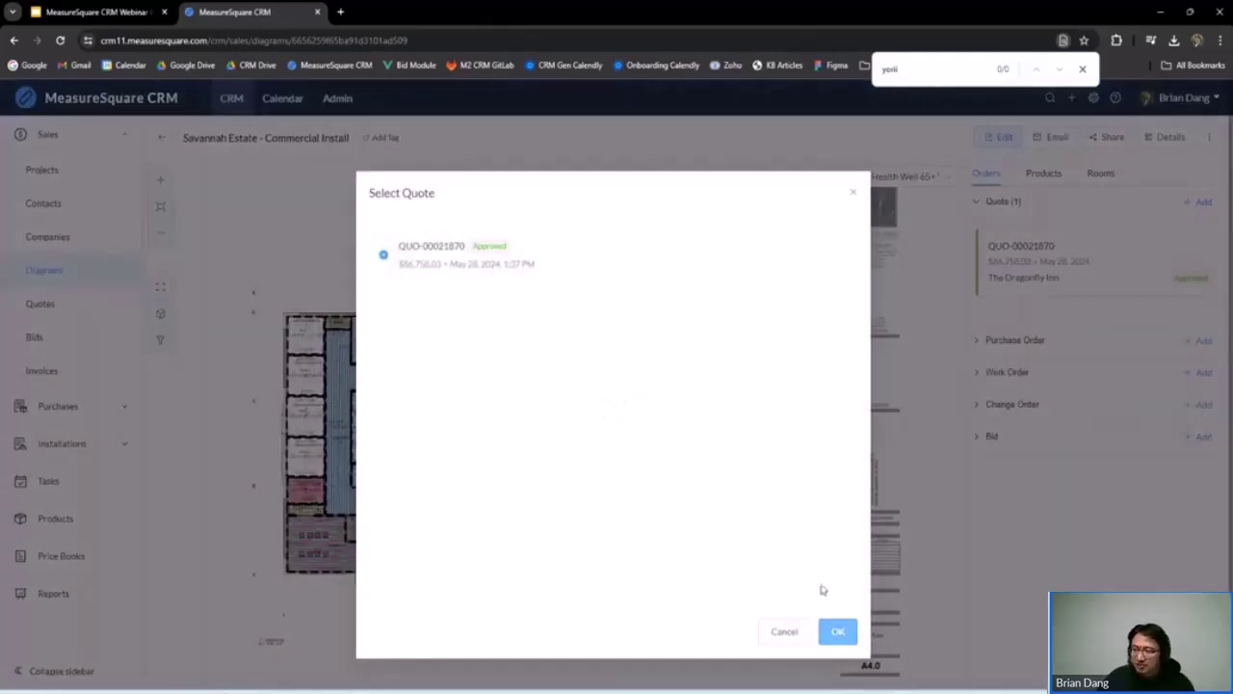
click(837, 632)
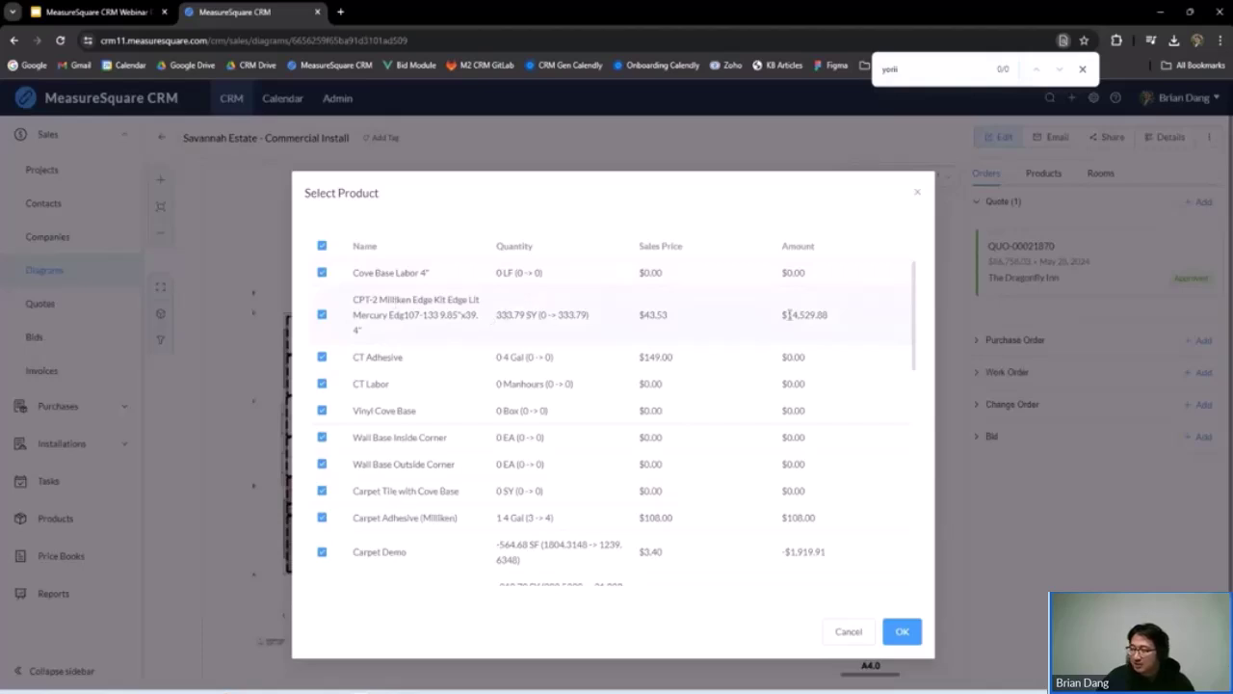
scroll(729, 352, down, 2)
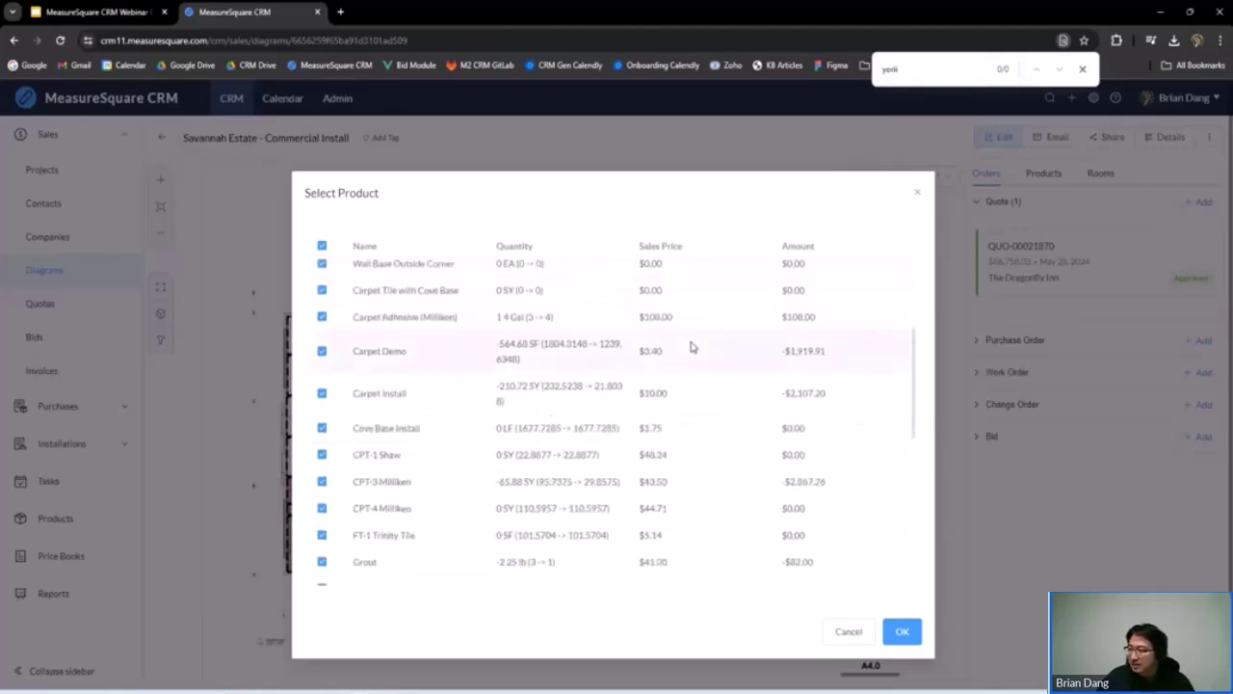
scroll(529, 334, down, 1)
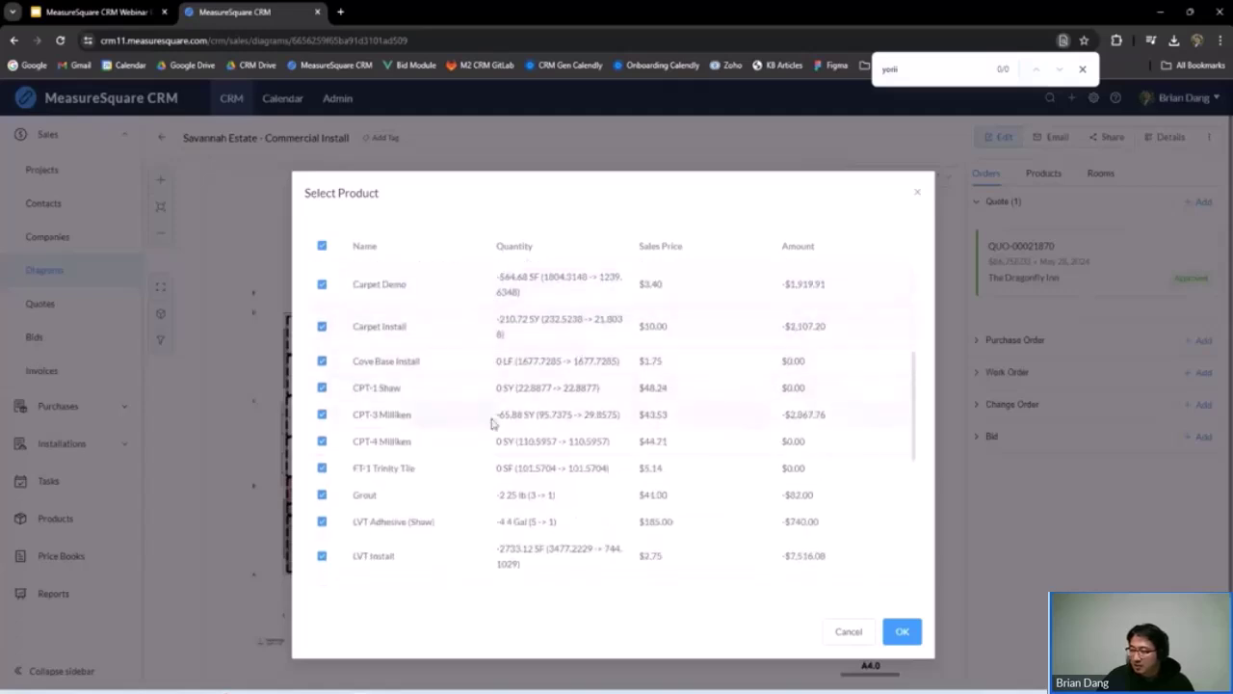
scroll(537, 416, down, 2)
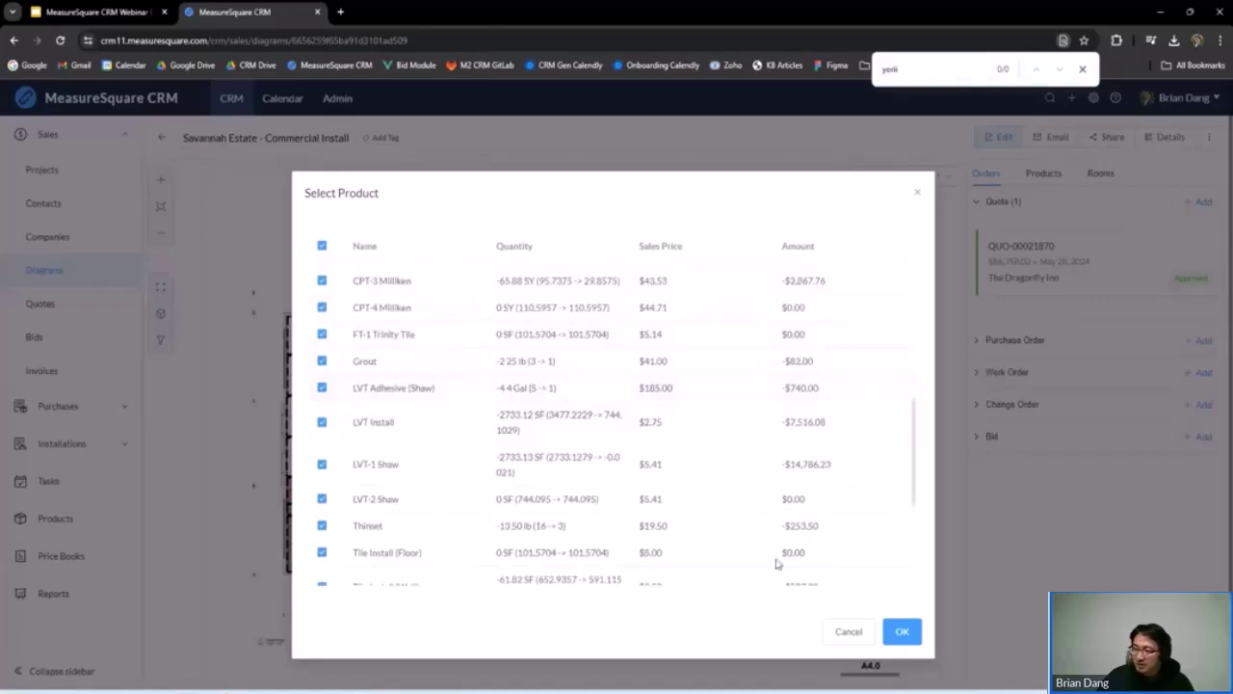
scroll(696, 514, down, 3)
click(902, 630)
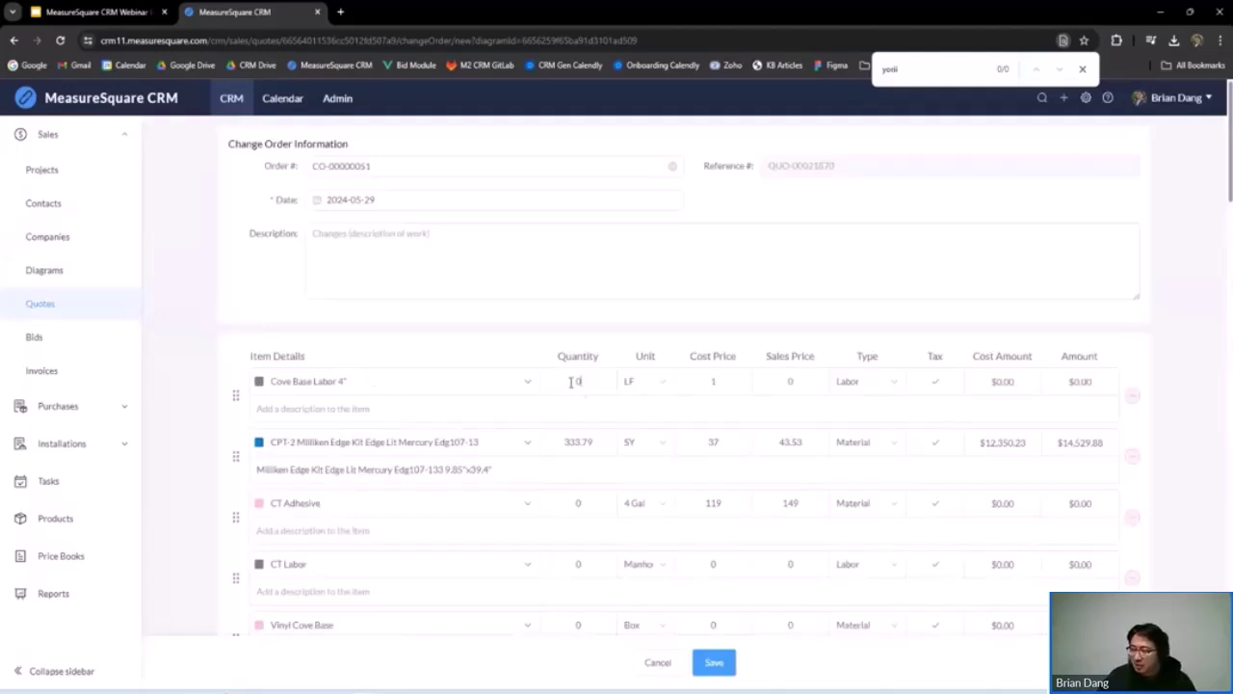
Remove the zero-quantity cove base labor, CT adhesive and labor, vinyl cove base, wall base corner and carpet tile lines from the change order
text(1)
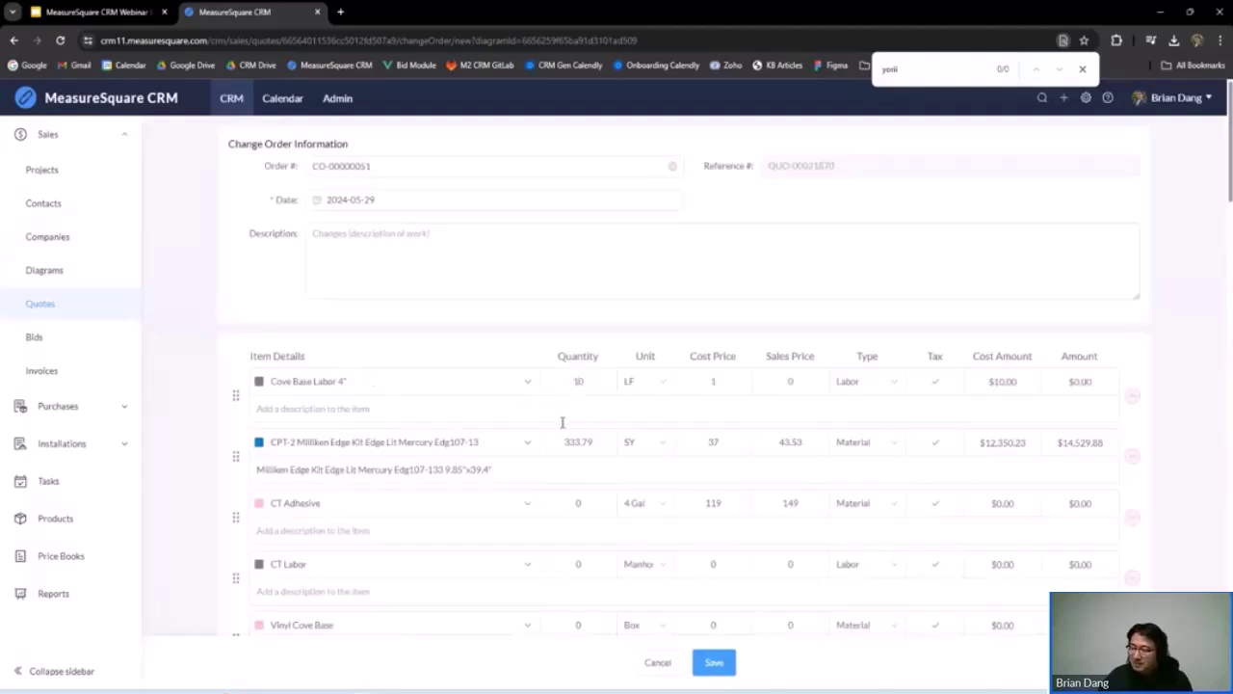
key(BackSpace)
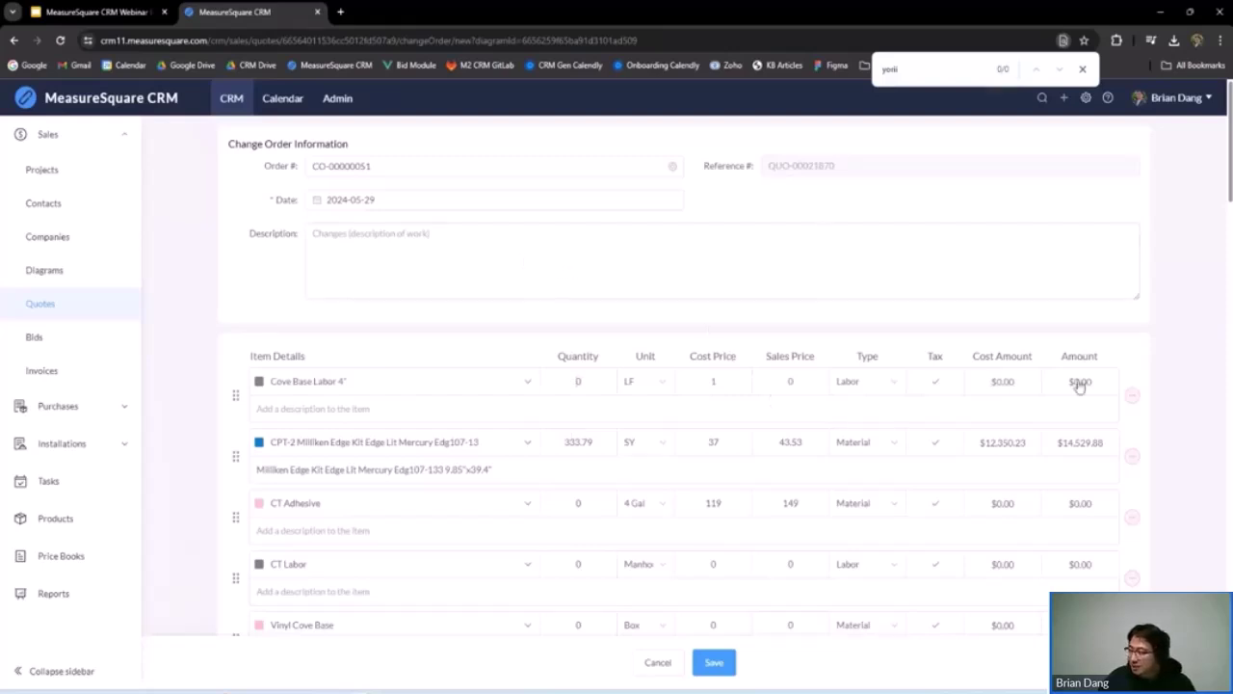
click(1134, 398)
click(1131, 455)
click(1132, 455)
click(1132, 455)
click(1132, 455)
click(1132, 455)
Remove the remaining zero-quantity lines, including Cove Base Install, CPT-1 Shaw, CPT-4 Milliken, FT-1 Trinity Tile and LVT-2 Shaw
scroll(1128, 501, down, 6)
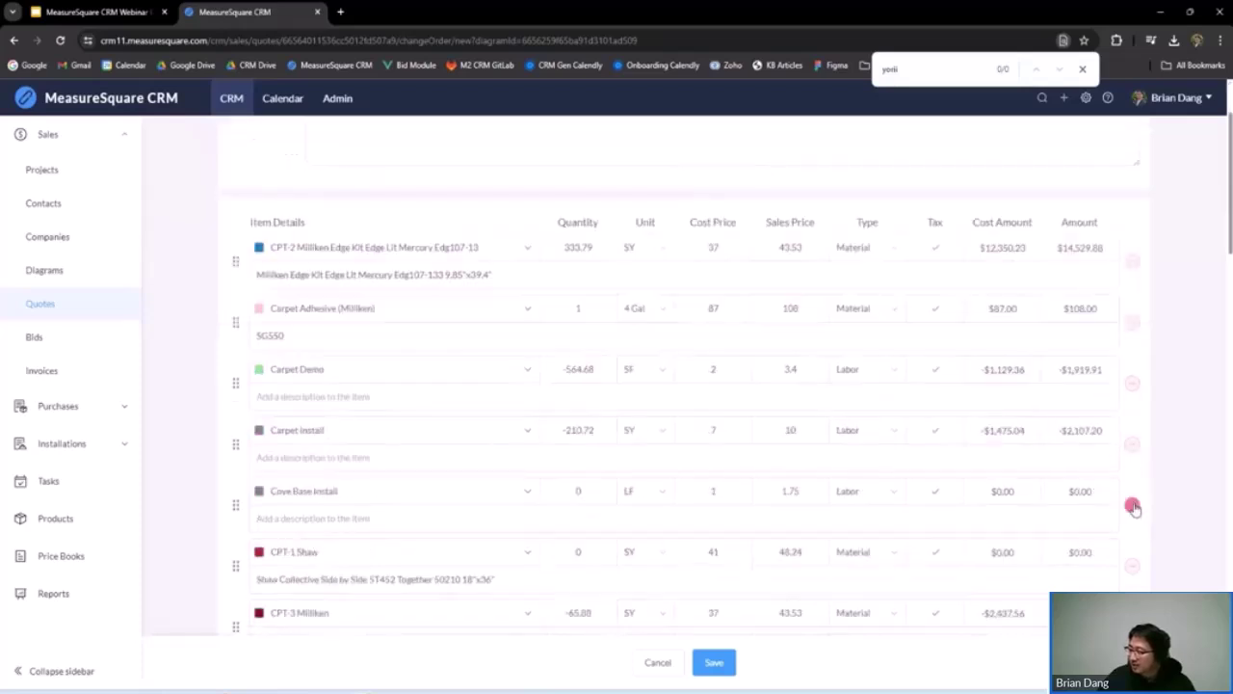
click(1132, 535)
scroll(1127, 521, down, 2)
click(1127, 525)
click(1131, 526)
scroll(954, 498, down, 2)
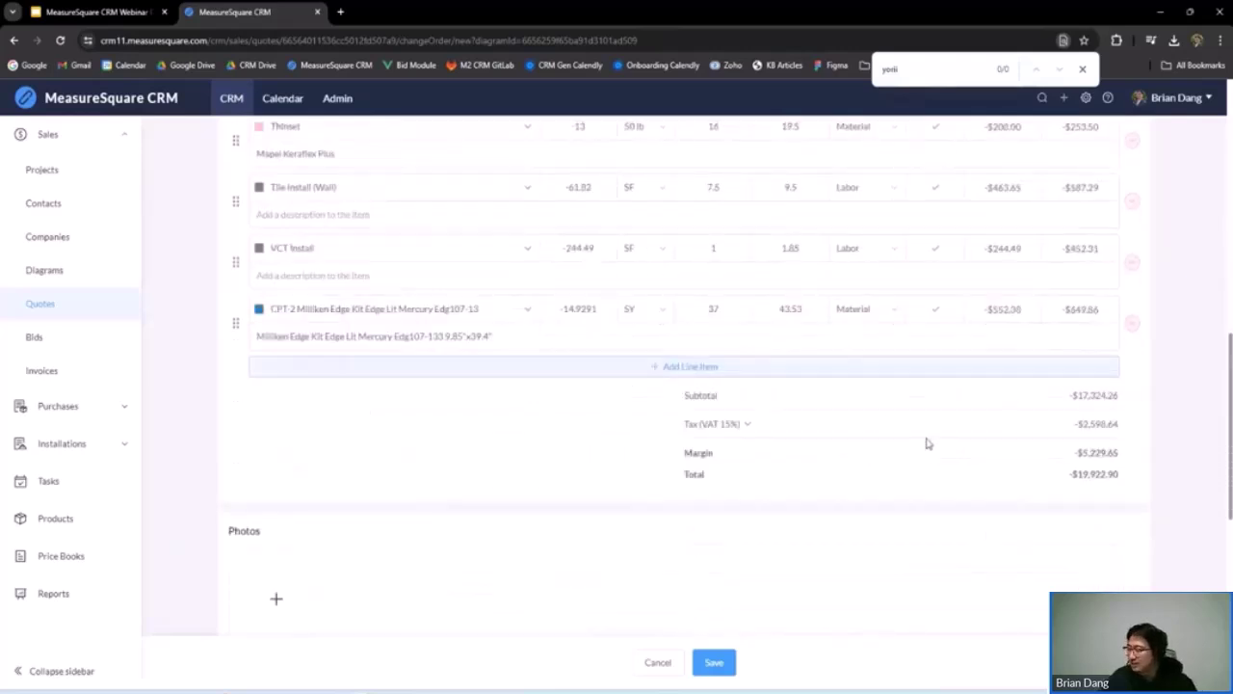
Review the change order's remaining line items, totals and attached diagram, and save the change order
scroll(806, 470, up, 4)
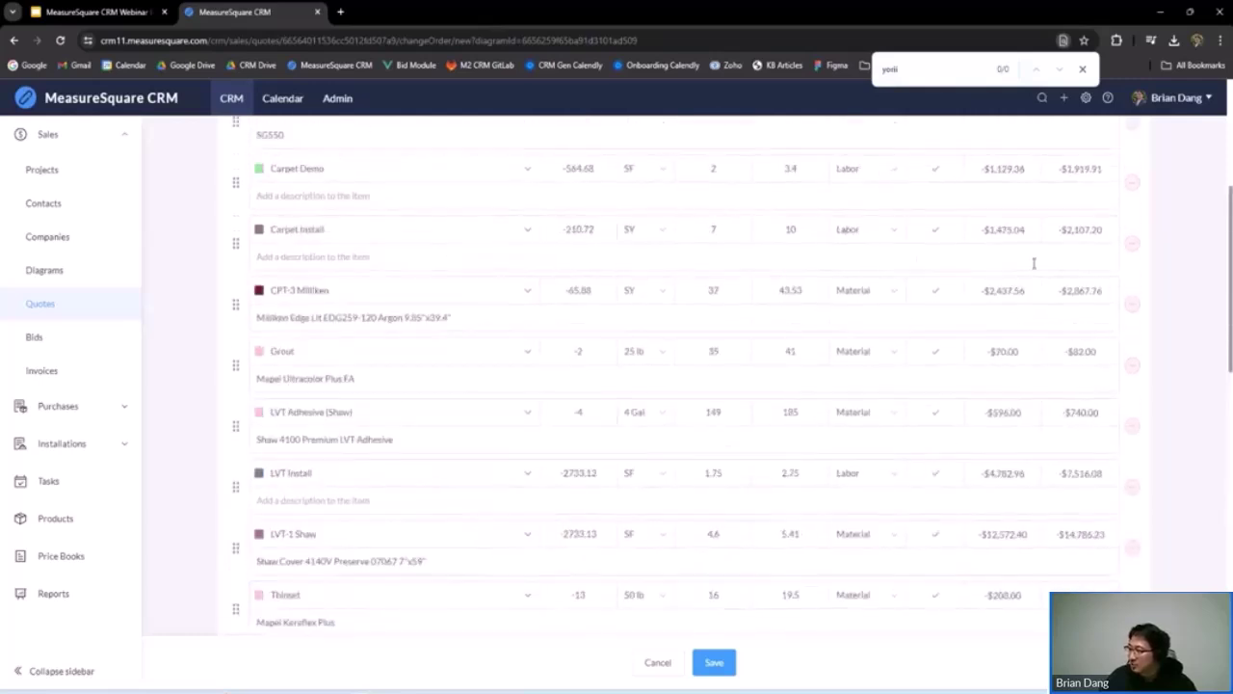
scroll(1034, 263, up, 2)
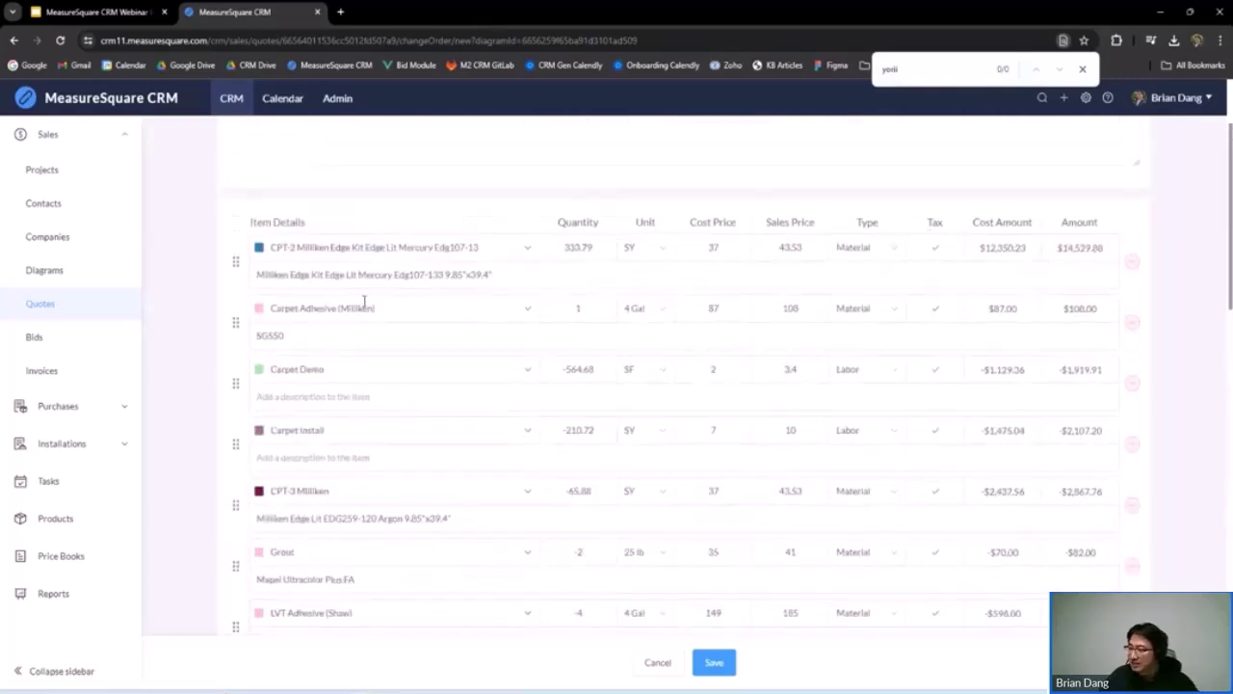
scroll(735, 461, down, 1)
scroll(735, 461, down, 8)
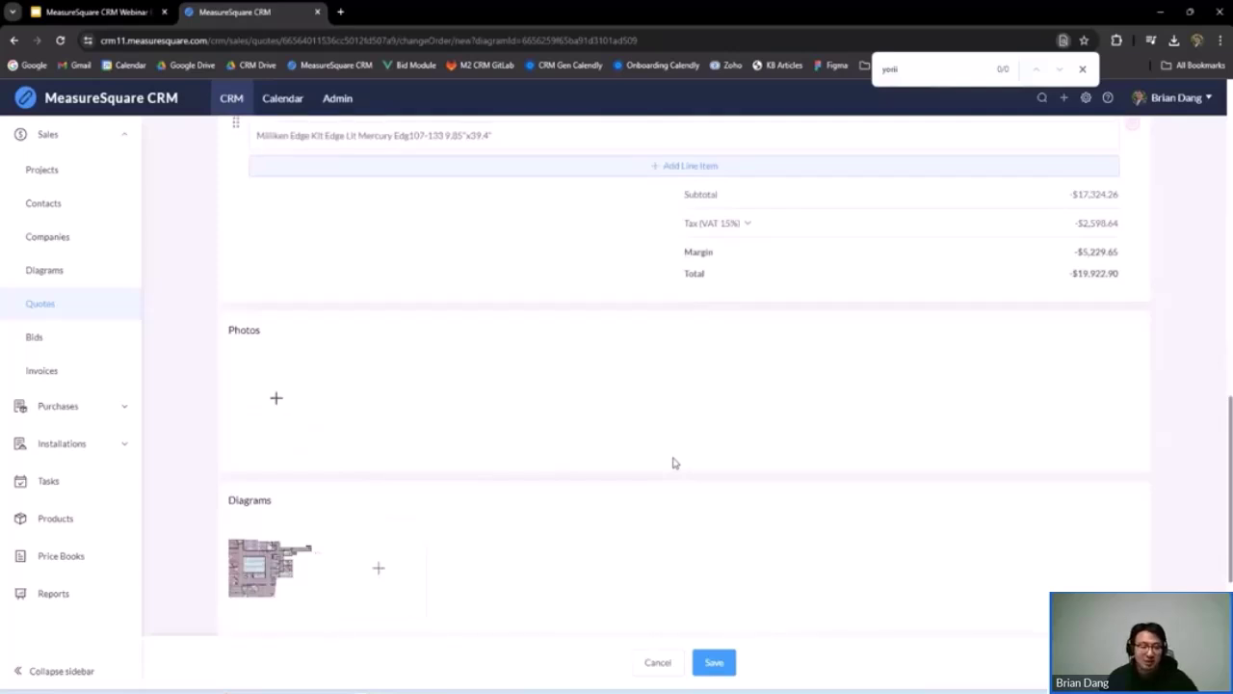
scroll(652, 433, up, 4)
scroll(616, 544, down, 2)
scroll(499, 530, down, 1)
click(714, 662)
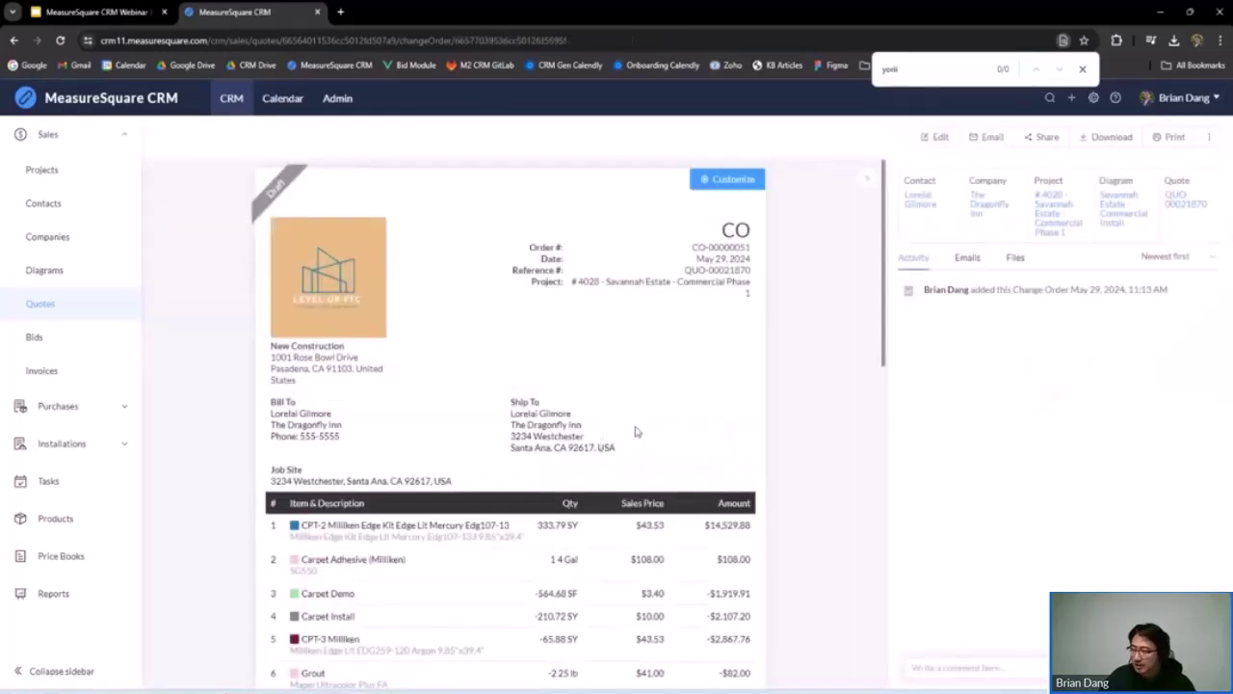
From the linked quote's orders, add another change order containing only the BV1 Johnsonite Traditional Cove Base product
scroll(642, 392, down, 1)
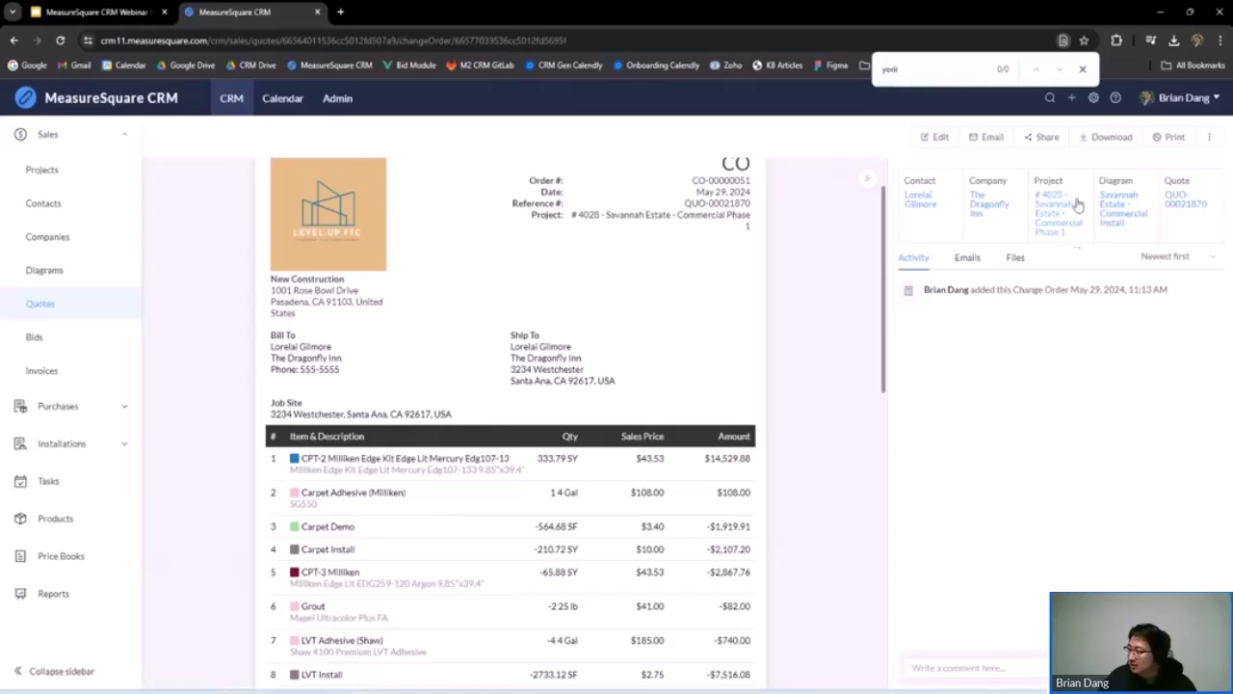
click(1179, 206)
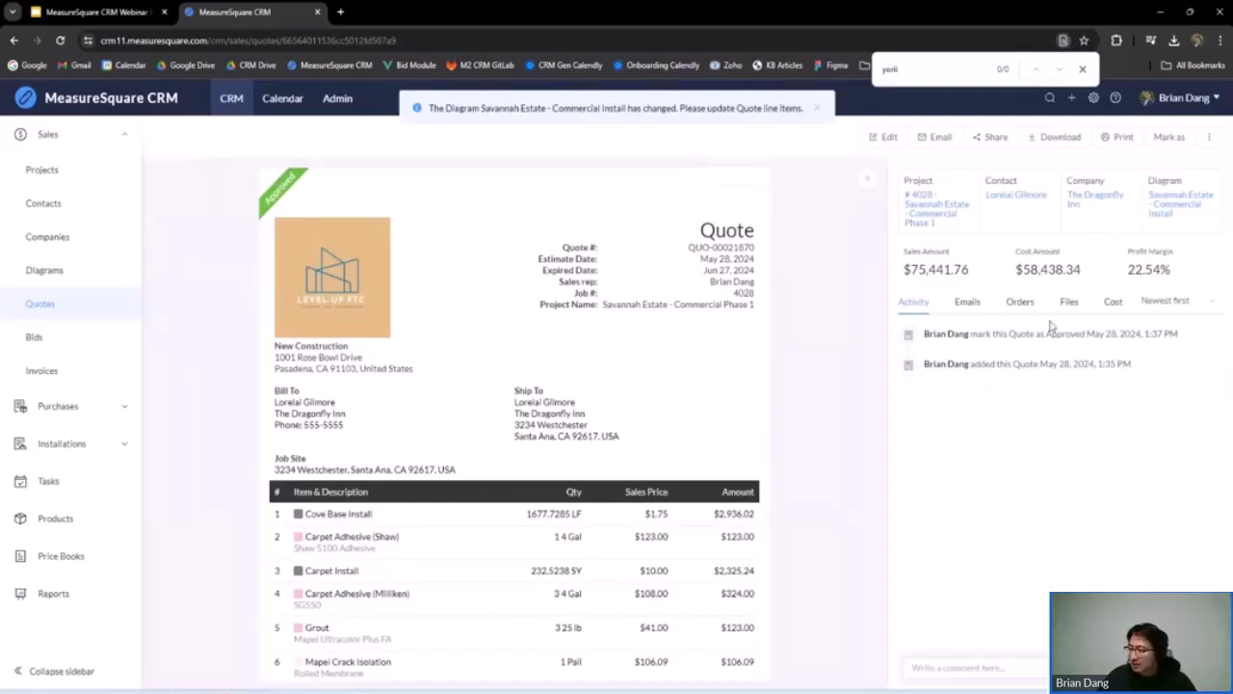
click(1023, 304)
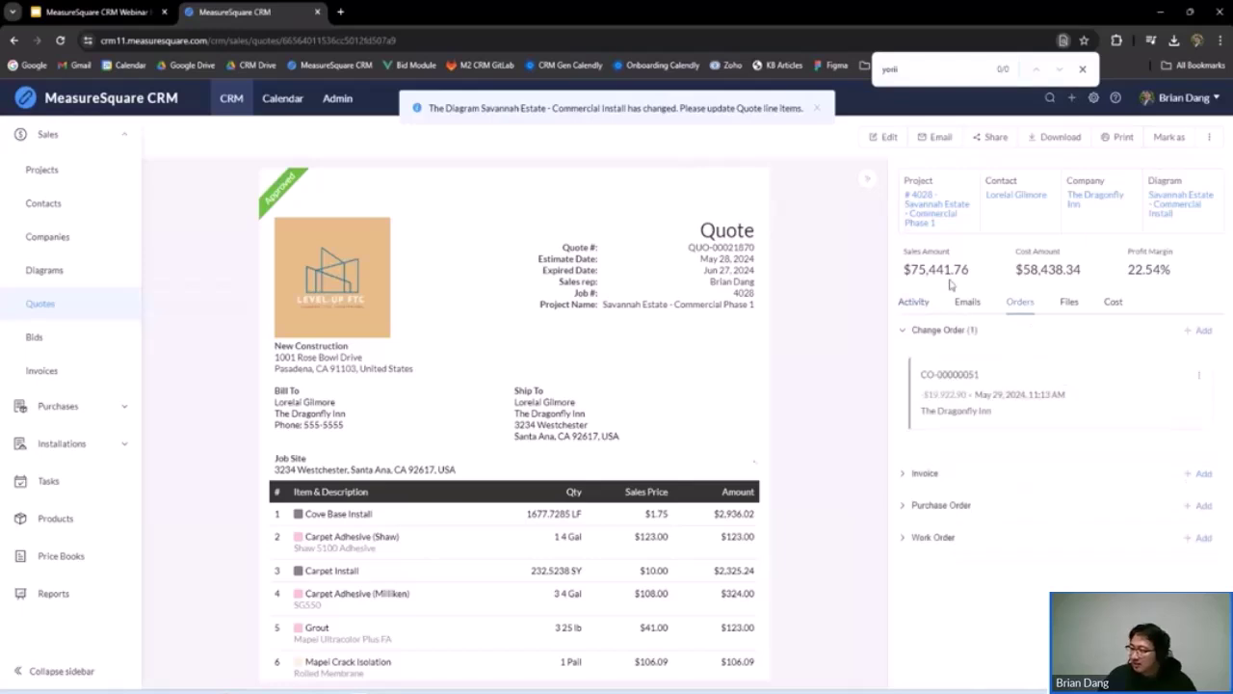
click(1201, 329)
scroll(678, 288, down, 1)
click(661, 496)
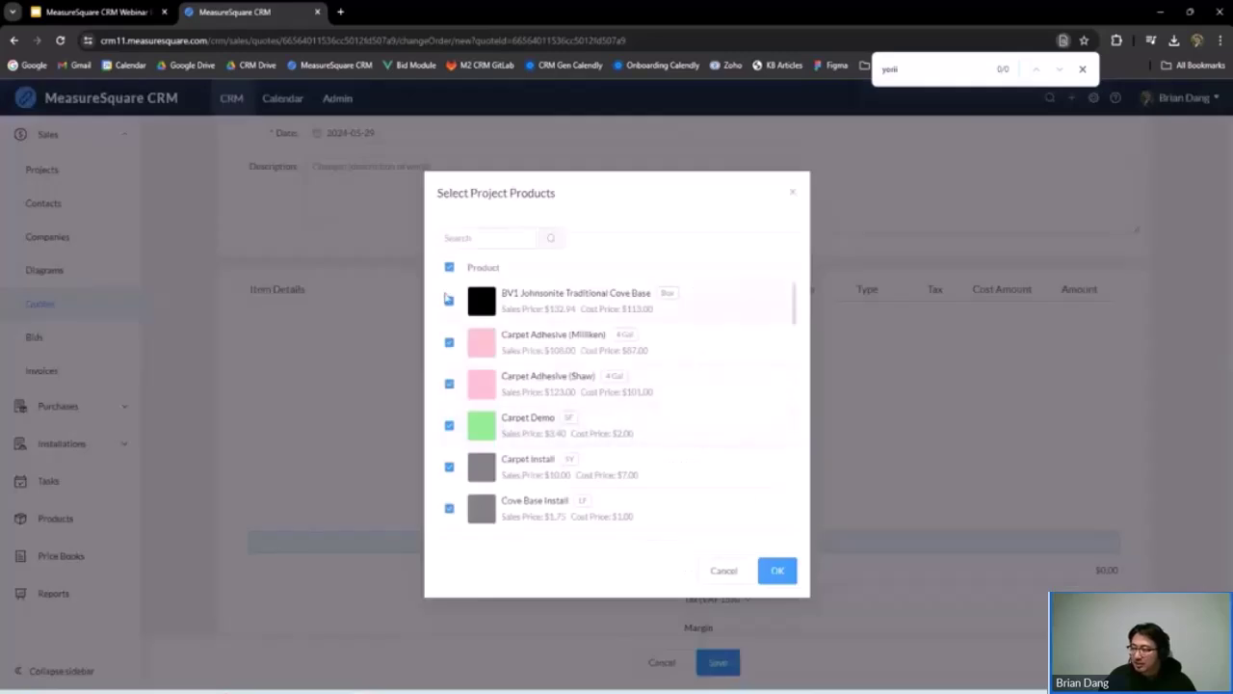
click(449, 267)
click(450, 302)
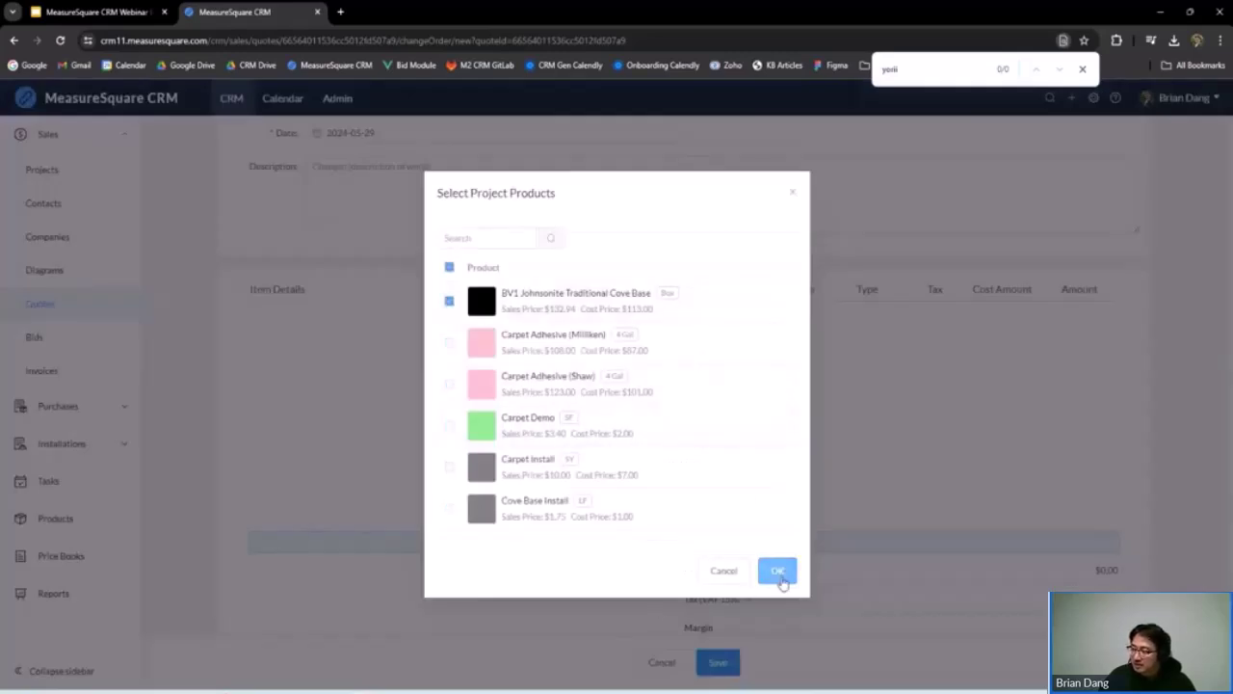
click(779, 578)
Set the BV1 Johnsonite Traditional Cove Base quantity to 50 boxes and save the change order
double_click(578, 314)
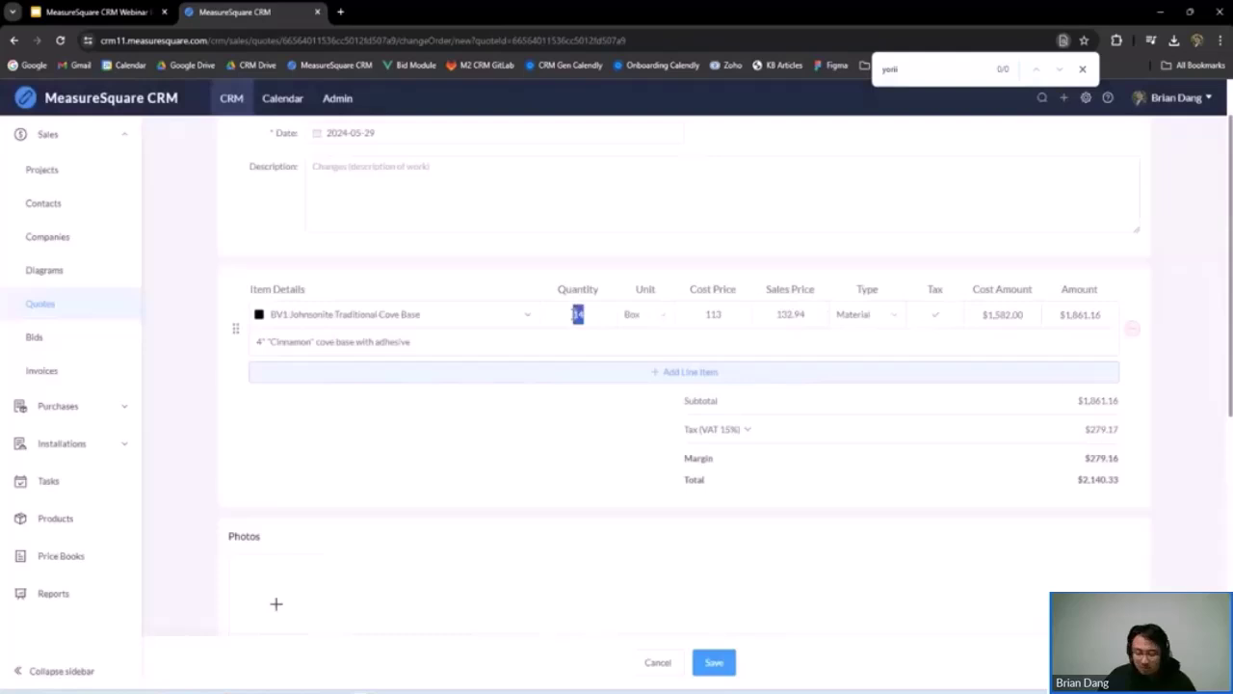
text(50)
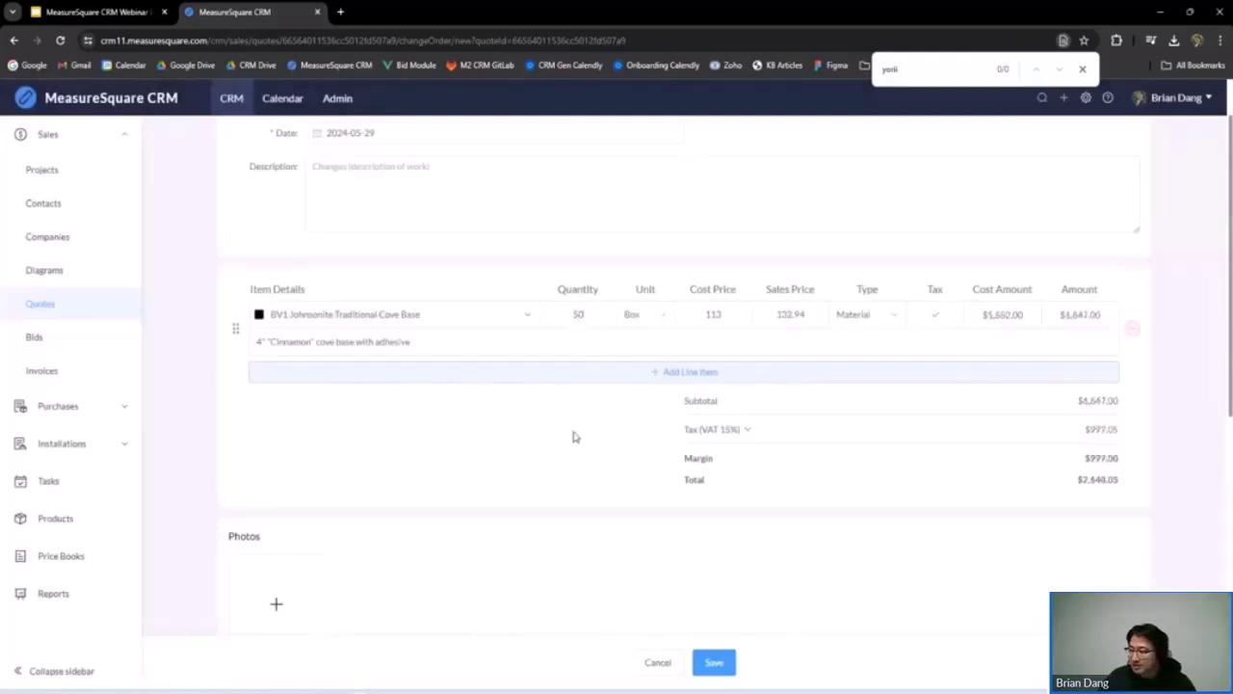
click(712, 667)
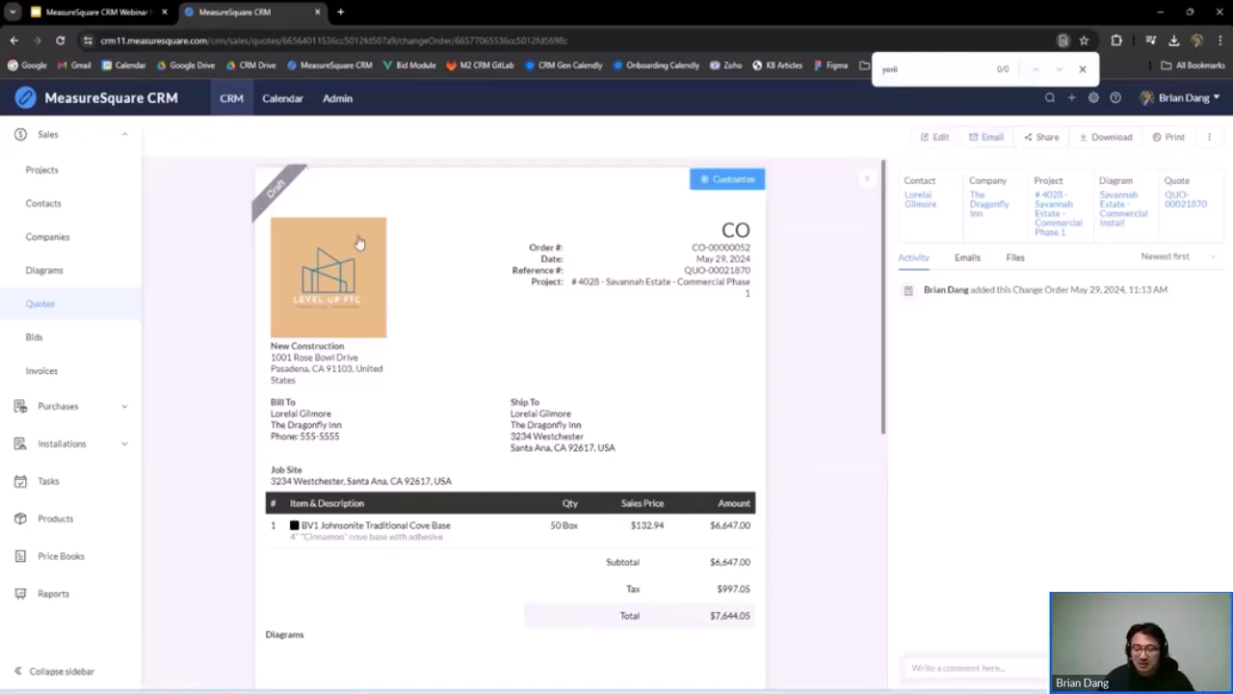
Return to the Savannah Estate project and examine its quote, change orders and project amount
click(1054, 225)
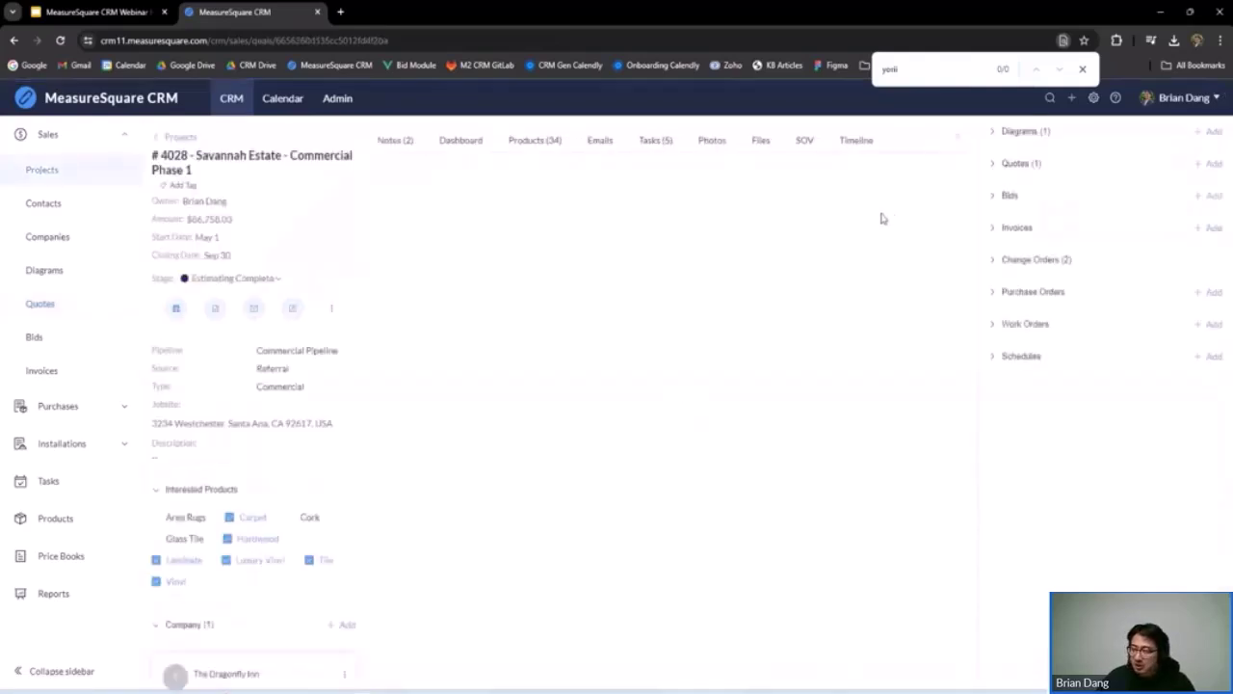
click(1009, 168)
click(1007, 374)
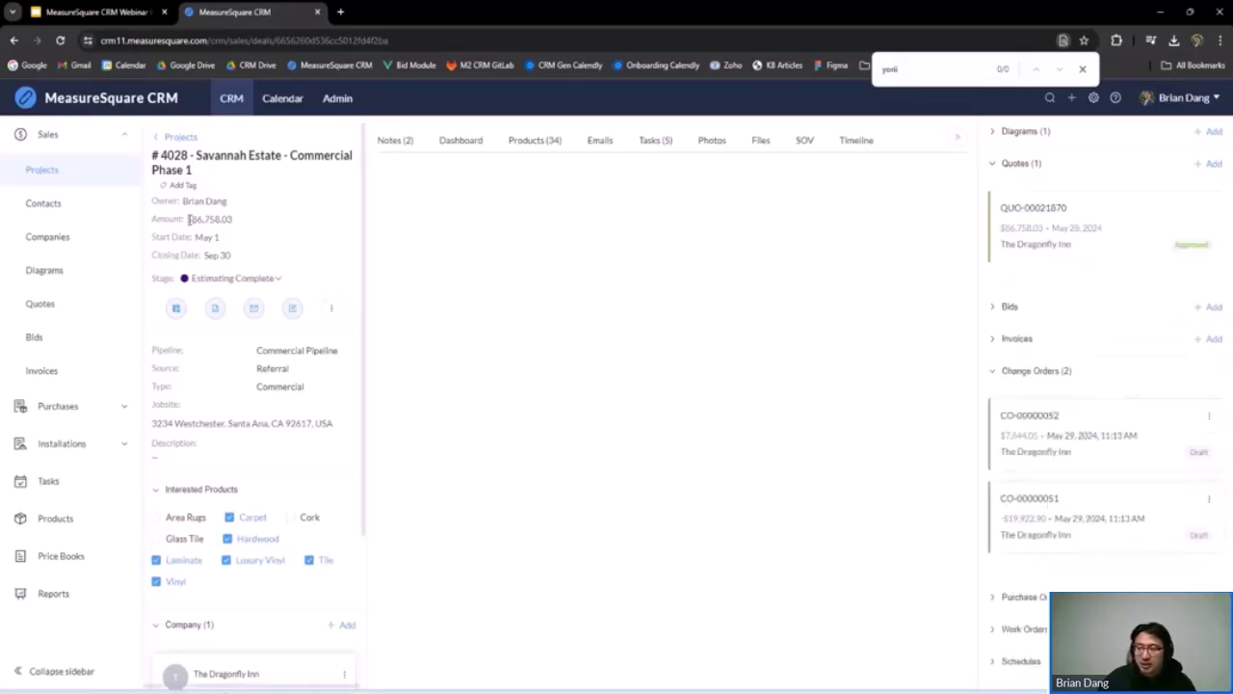
drag(193, 220, 249, 222)
click(681, 339)
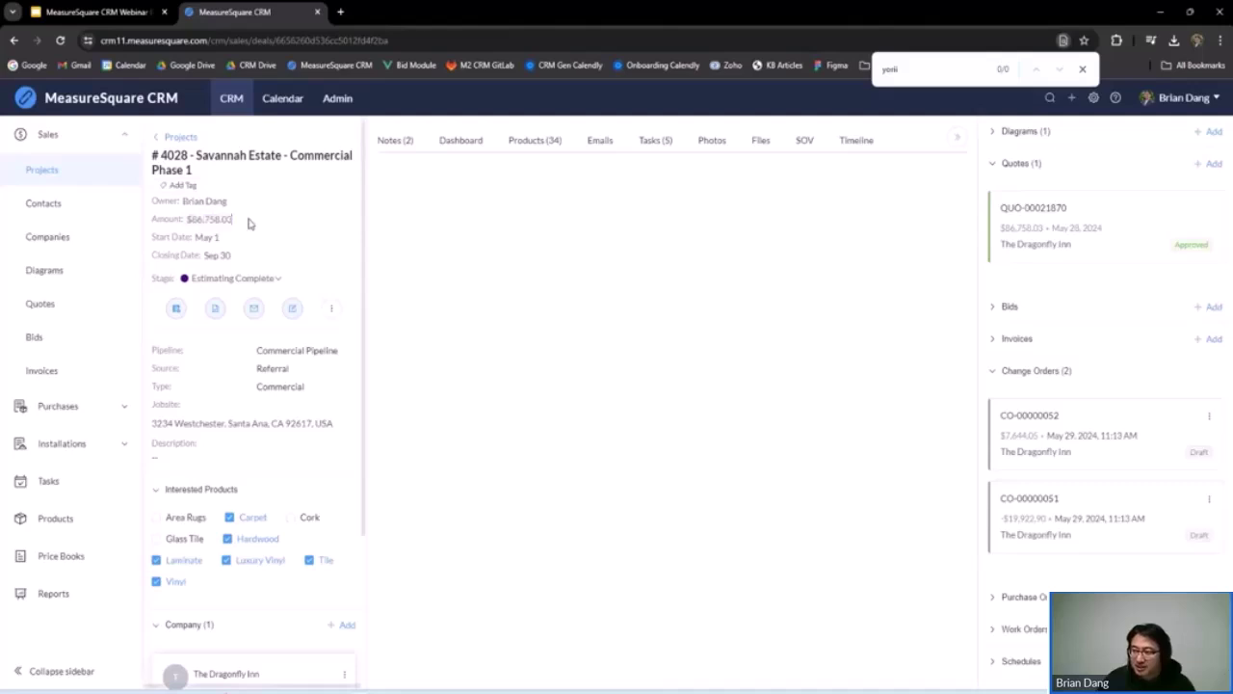
Move the first, diagram-based change order out of Draft status and reopen the project's list of change orders
click(1073, 499)
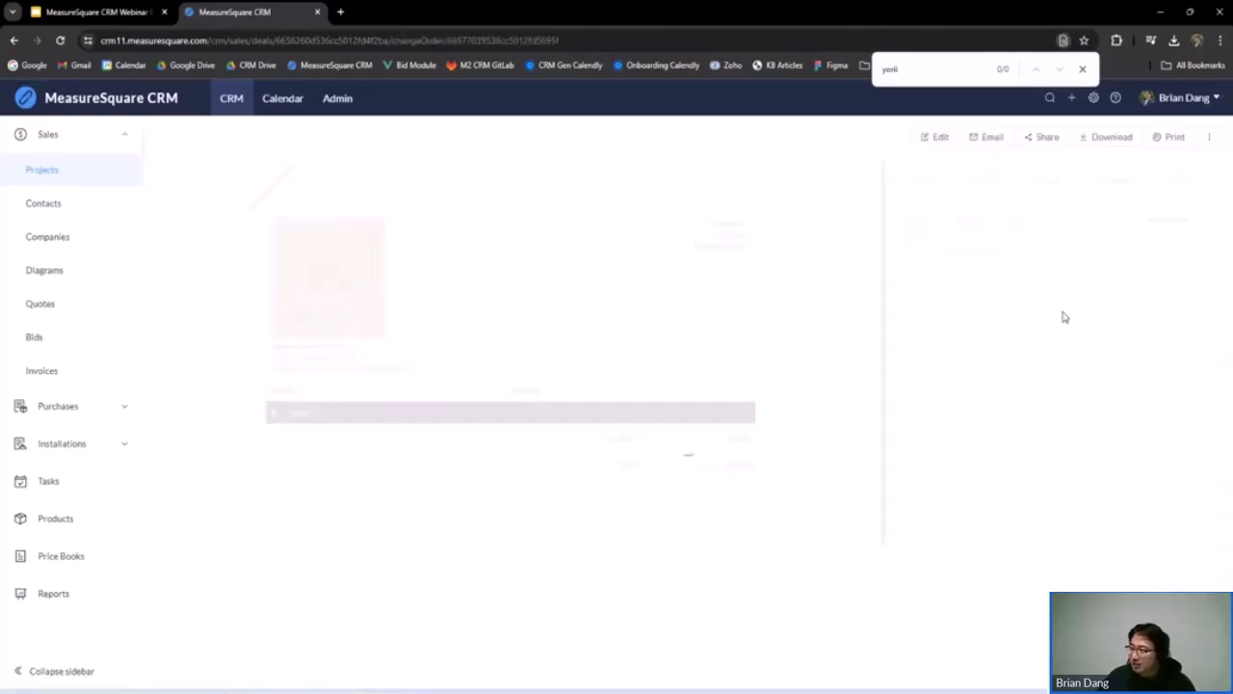
click(1199, 164)
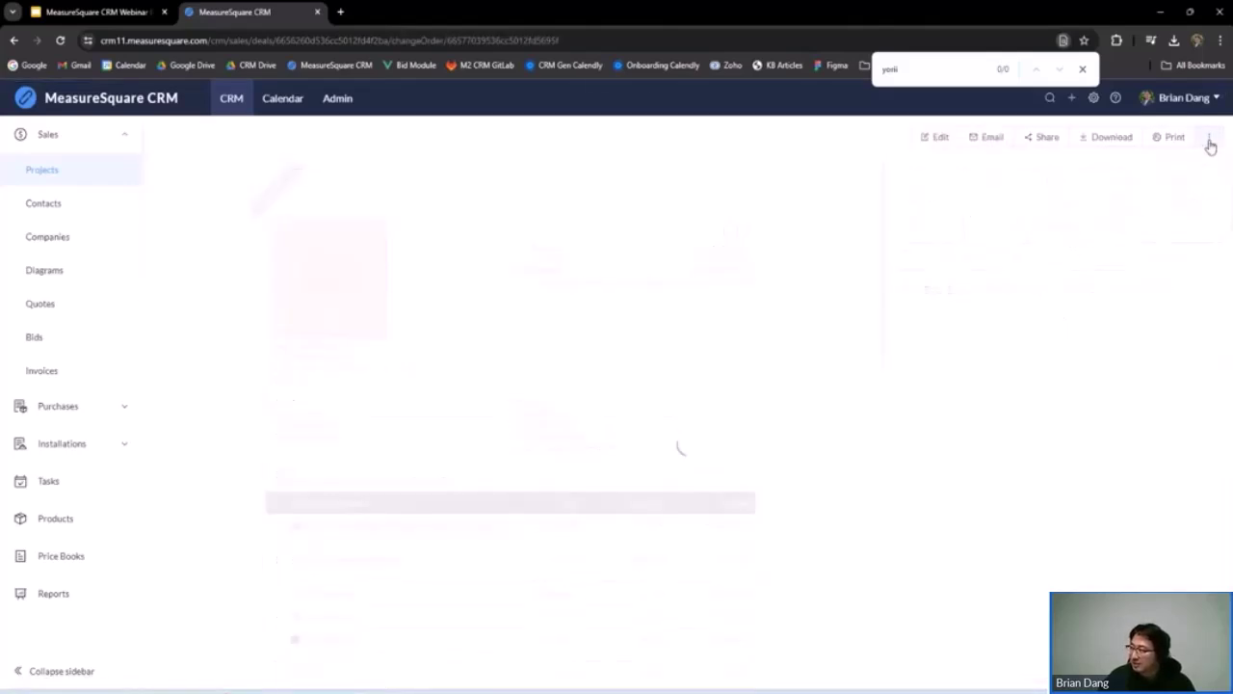
click(1207, 140)
click(1202, 174)
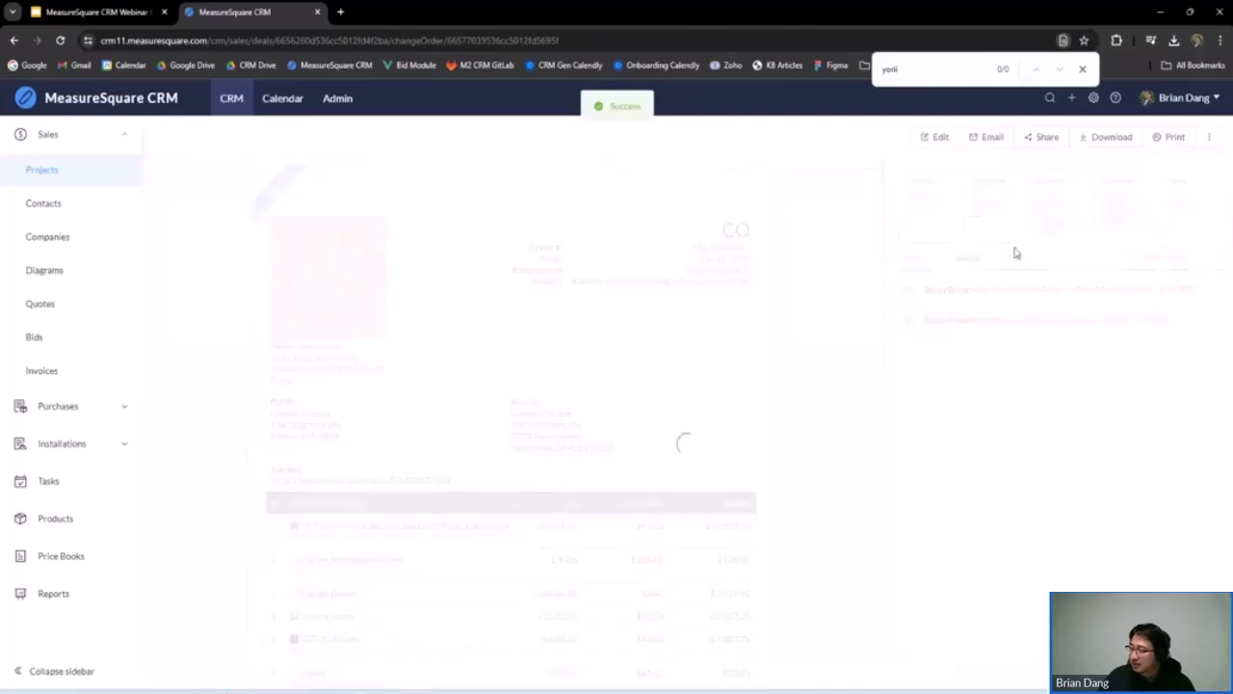
click(1060, 220)
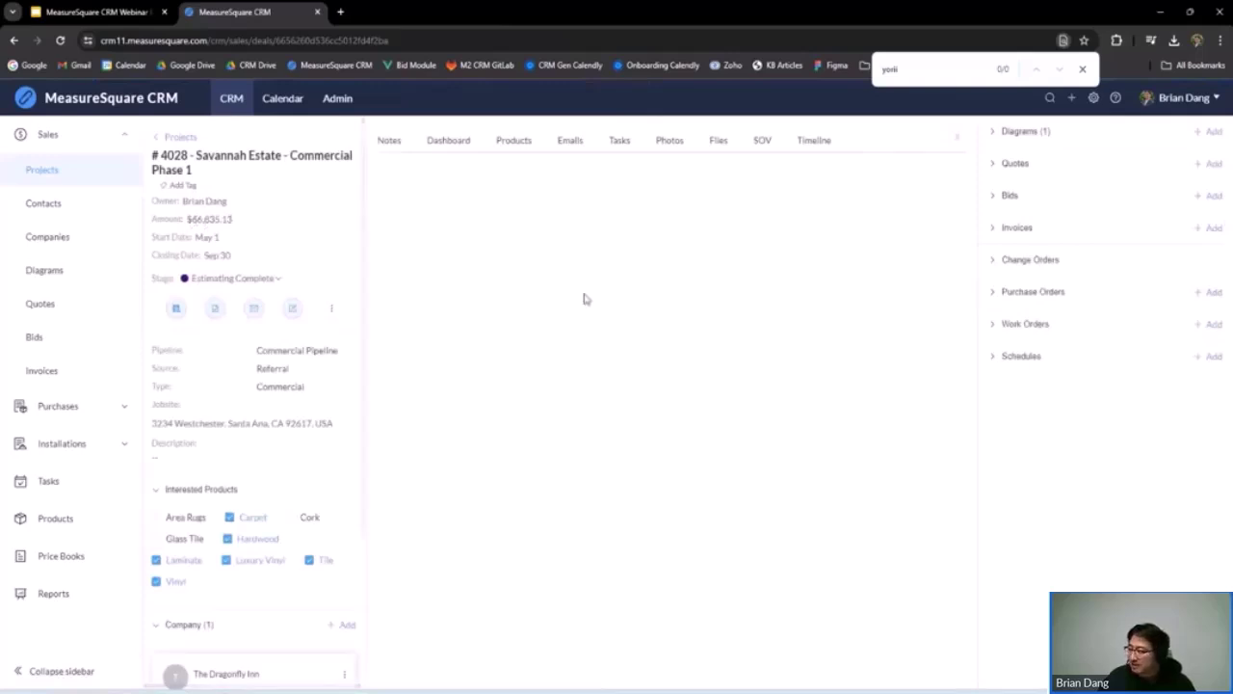
click(1054, 260)
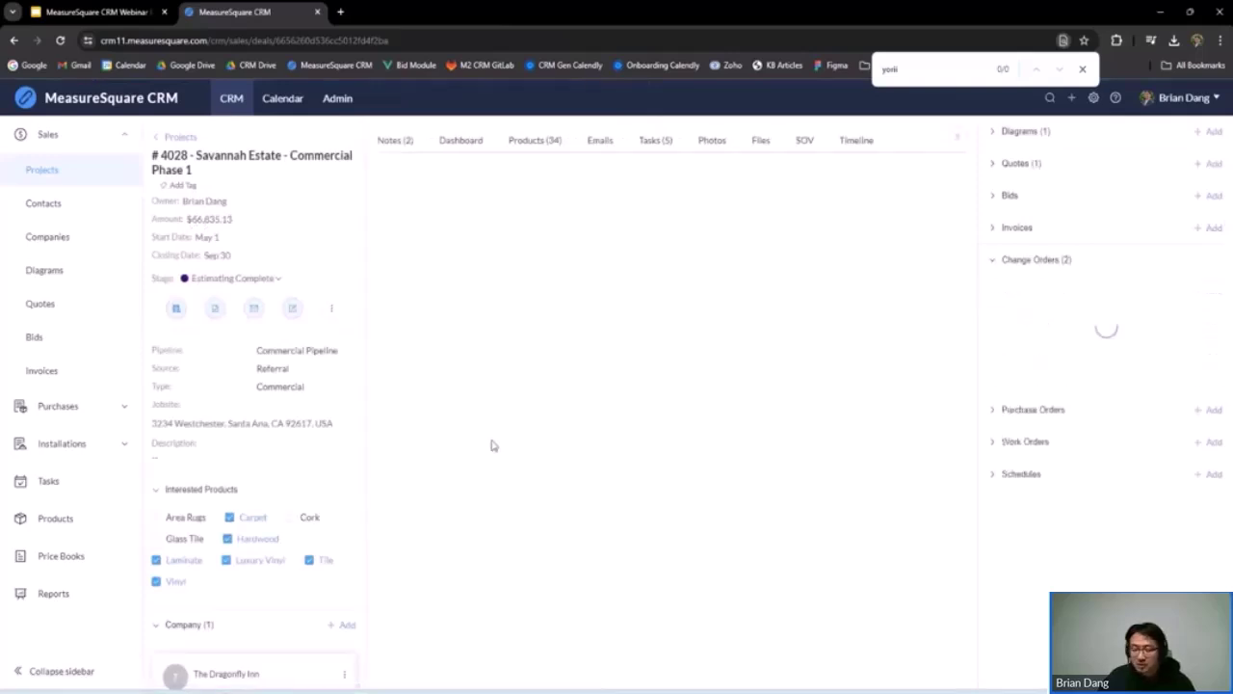